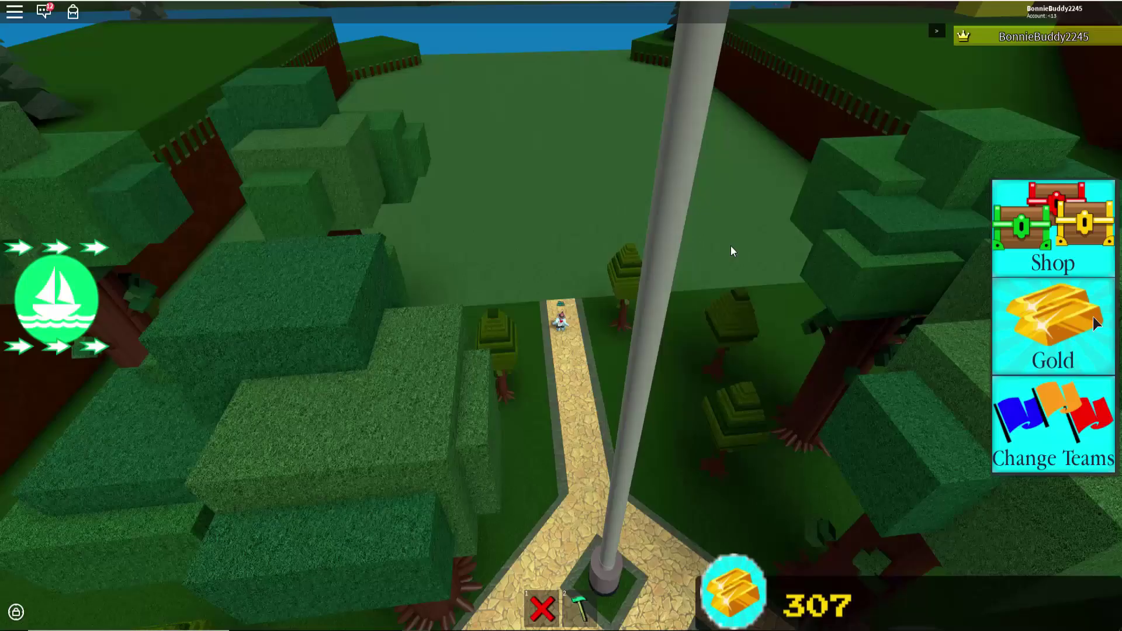
scroll(740, 241, "up", 3)
scroll(741, 242, "up", 3)
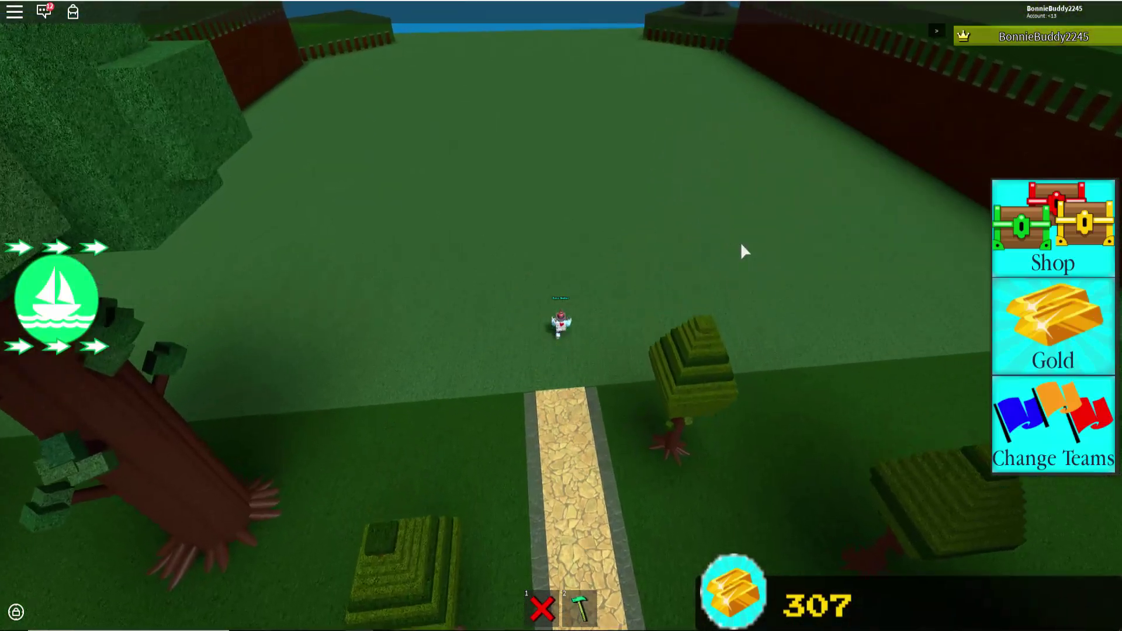
scroll(741, 241, "up", 3)
scroll(741, 241, "up", 2)
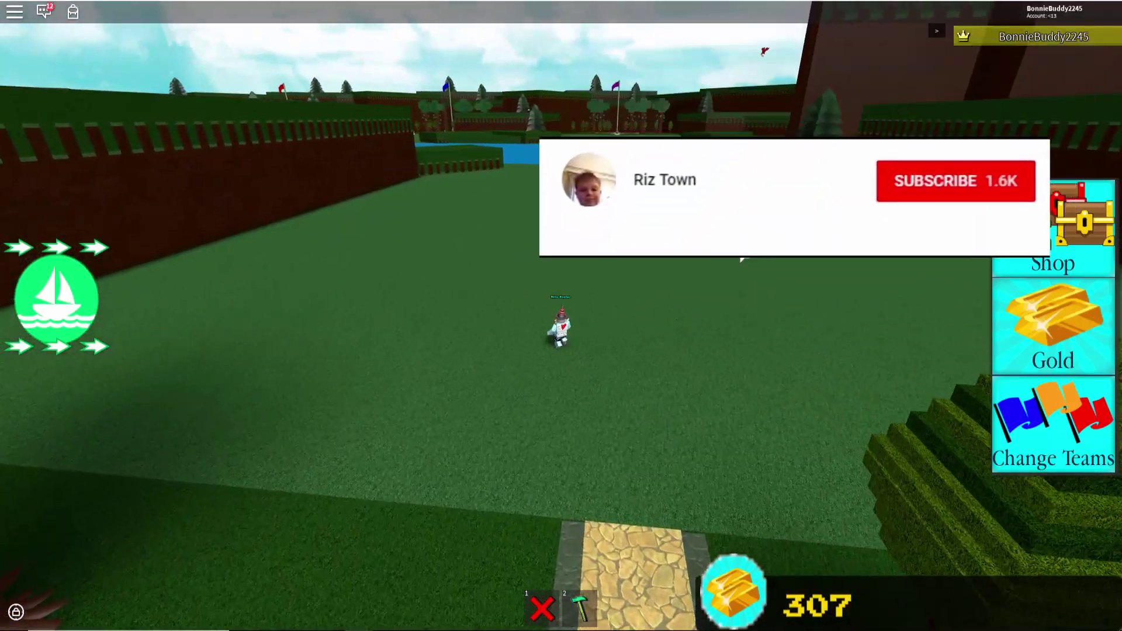
Turn the camera left and right to survey the plot, water and wall.
key("Left")
key("Left")
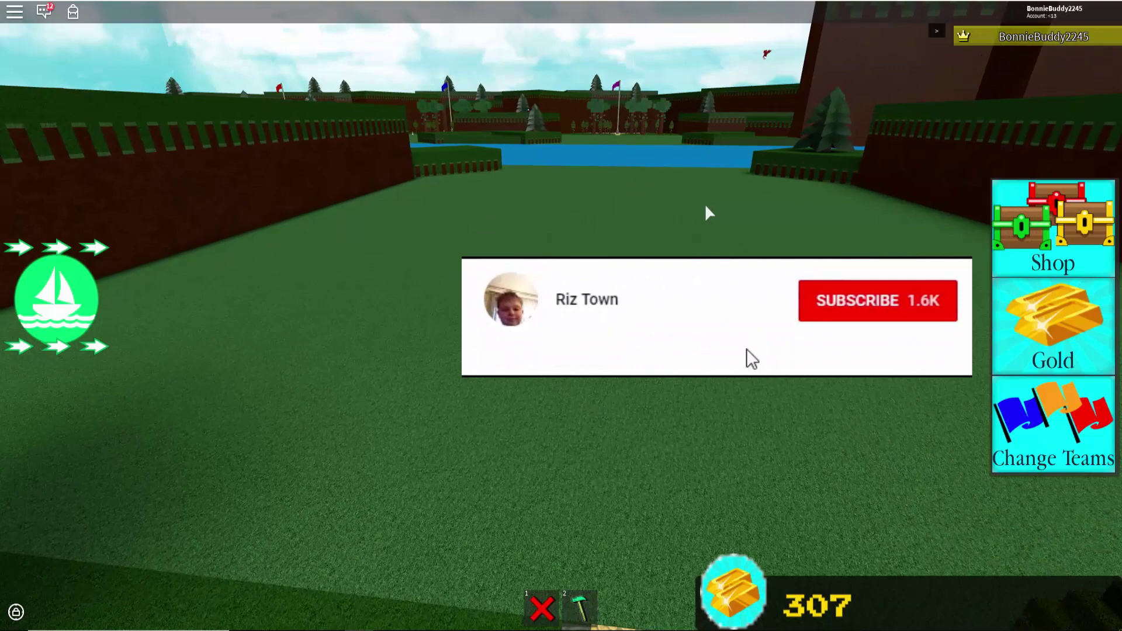
key("Right")
key("Right")
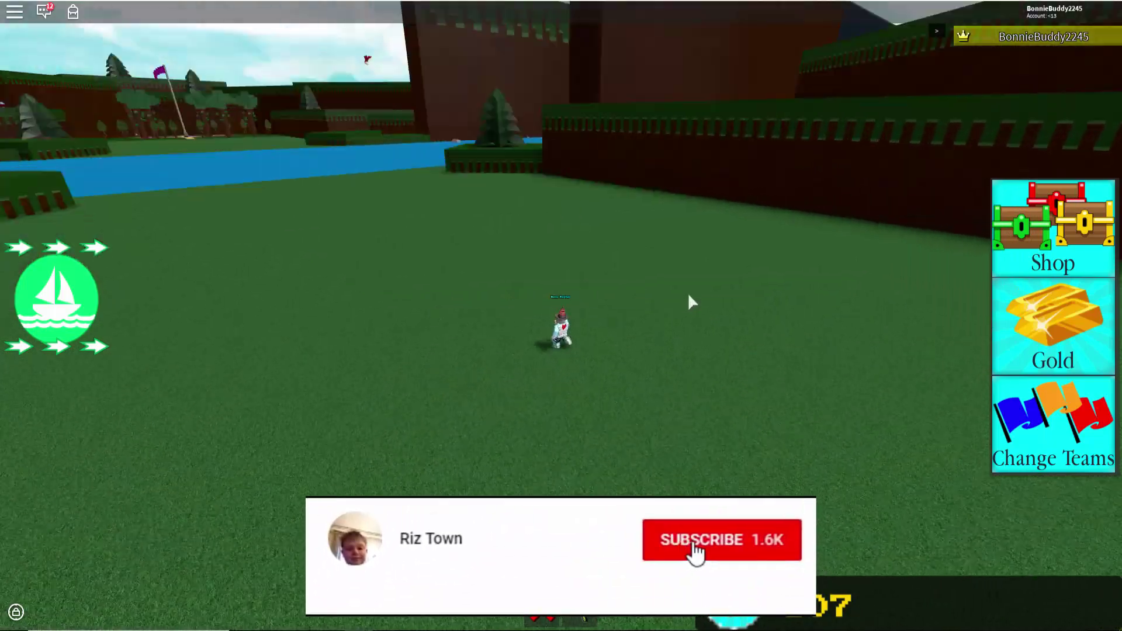
key("Right")
key("Right")
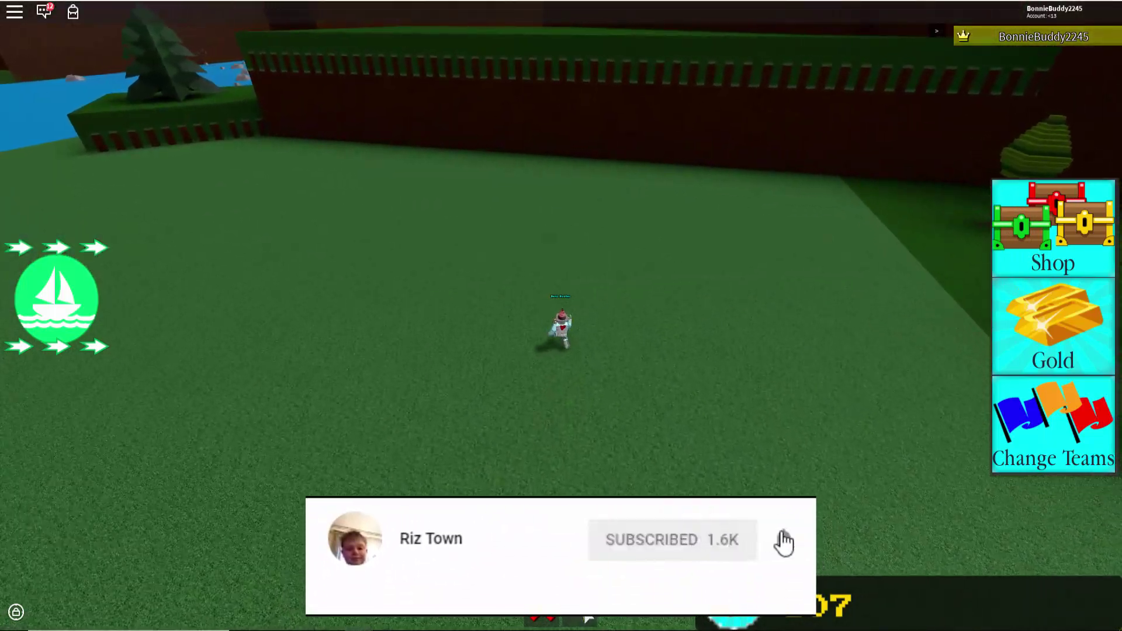
key("b")
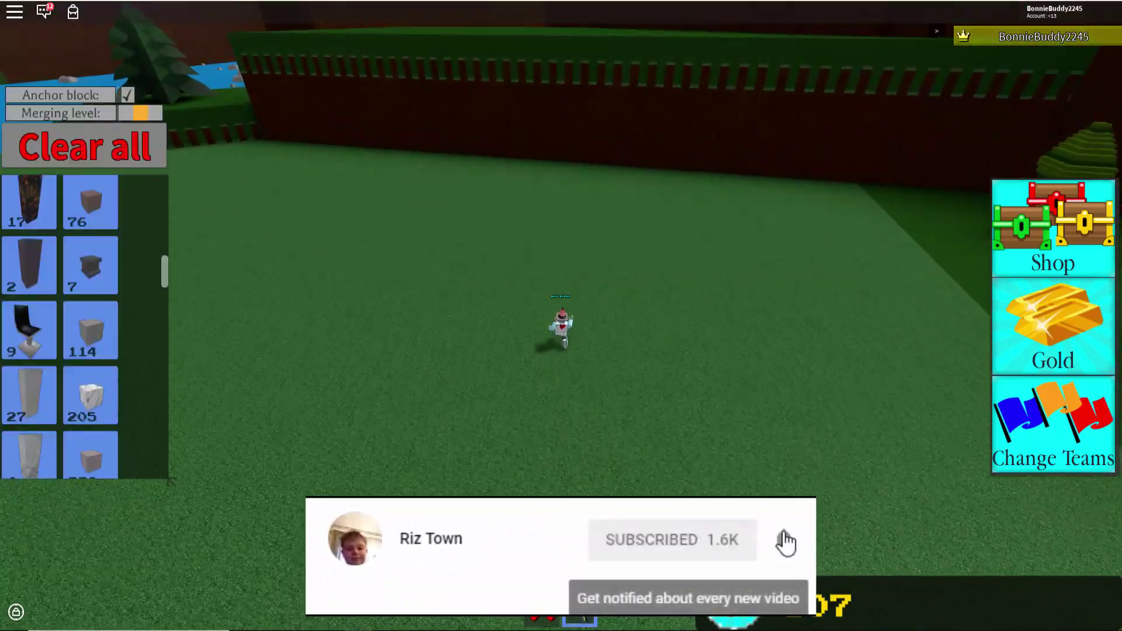
key("Right")
key("Right")
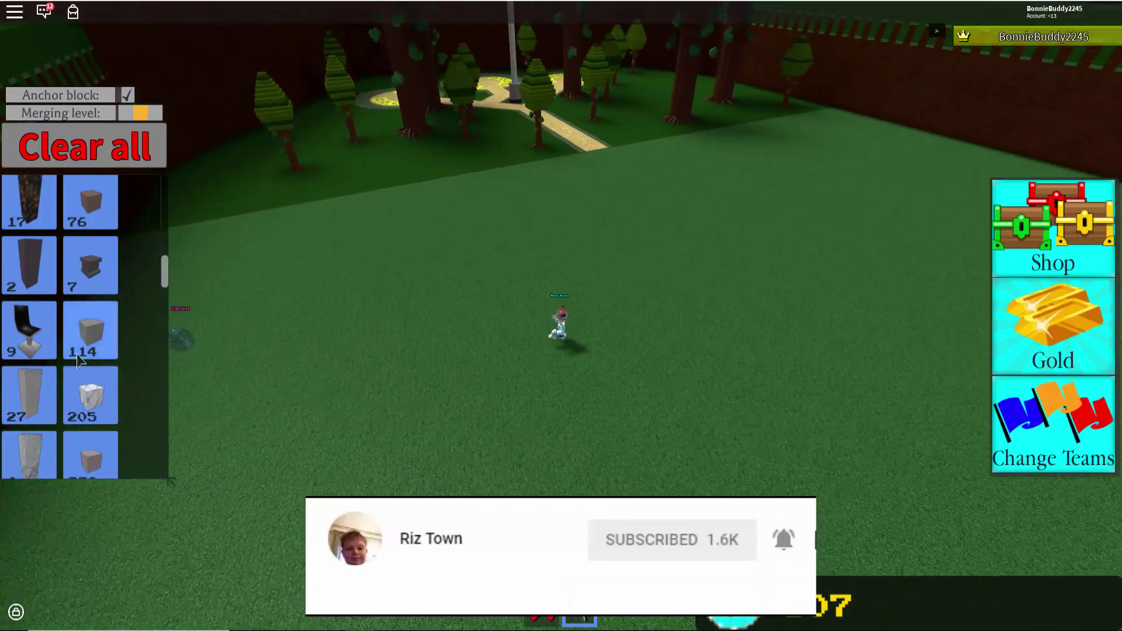
scroll(31, 354, "down", 5)
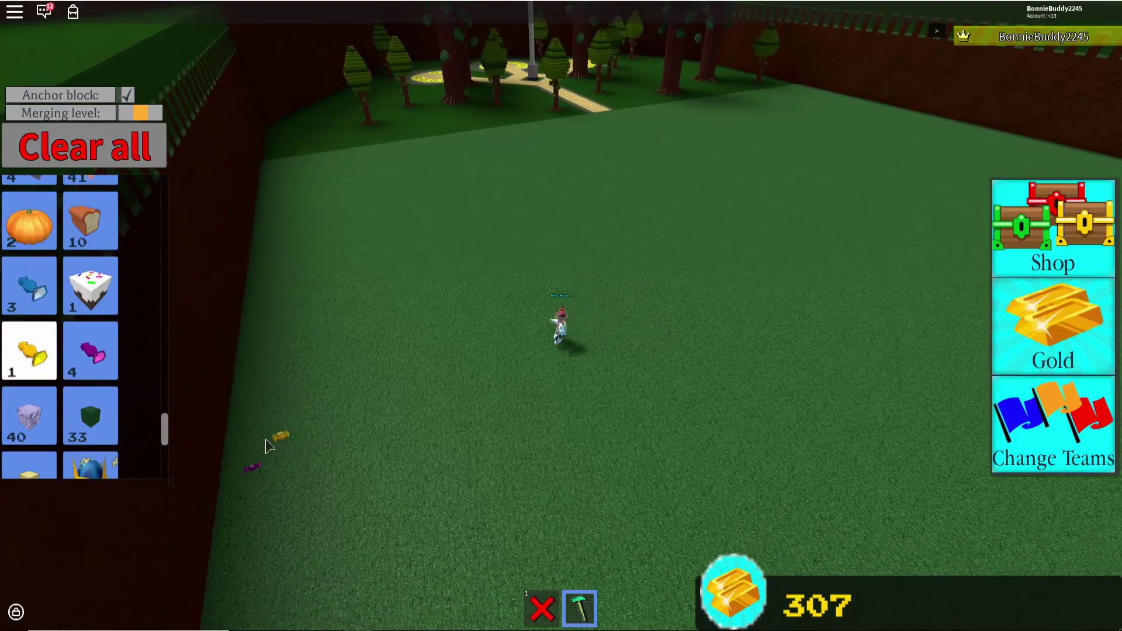
key("Left")
key("2")
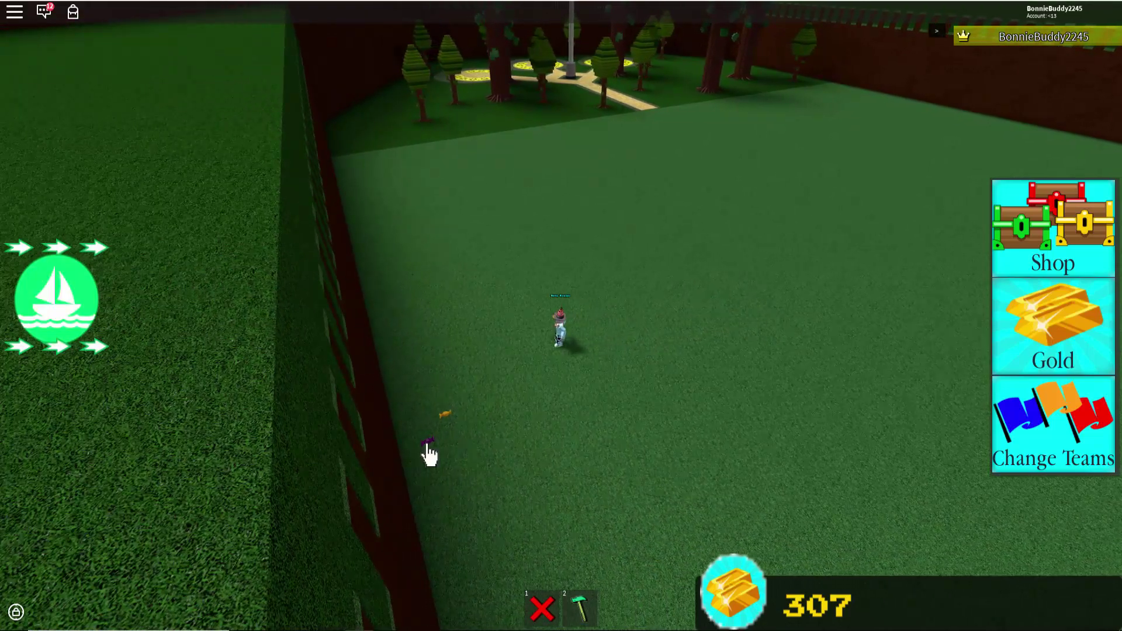
key("Left")
key("Left")
key("Left")
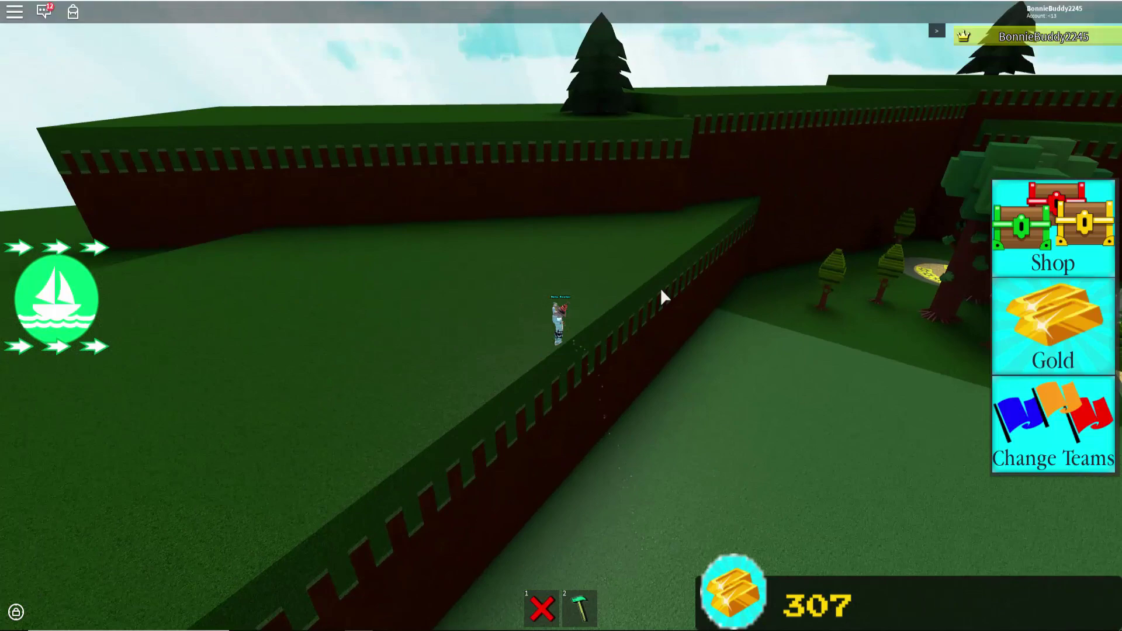
key("Left")
key("Left")
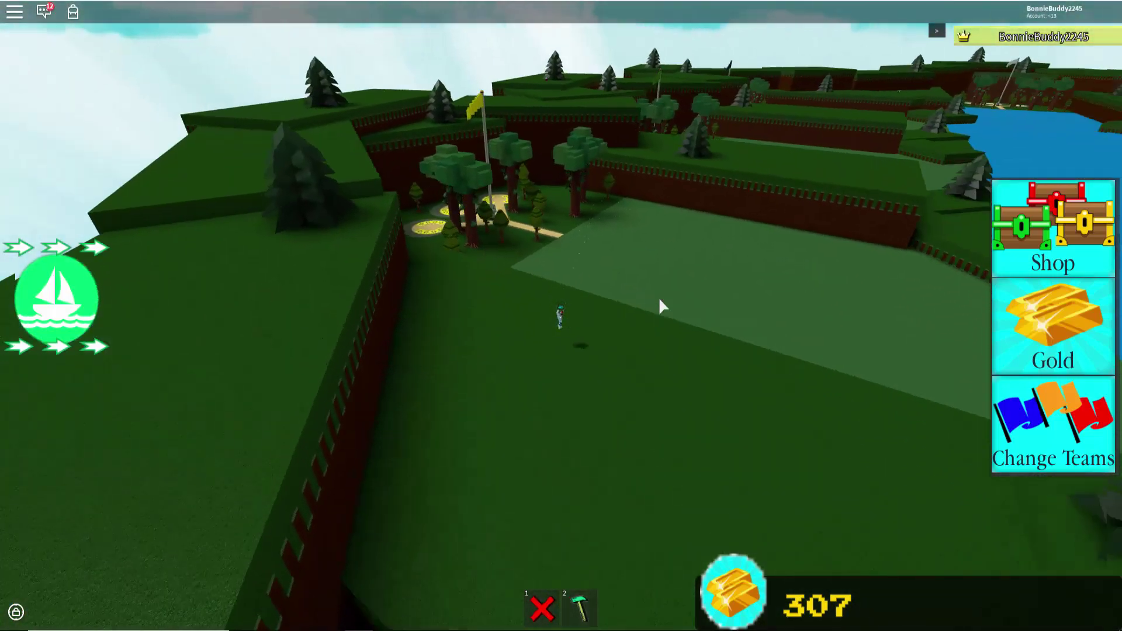
key("Left")
key("Left")
key("Left")
key("Left")
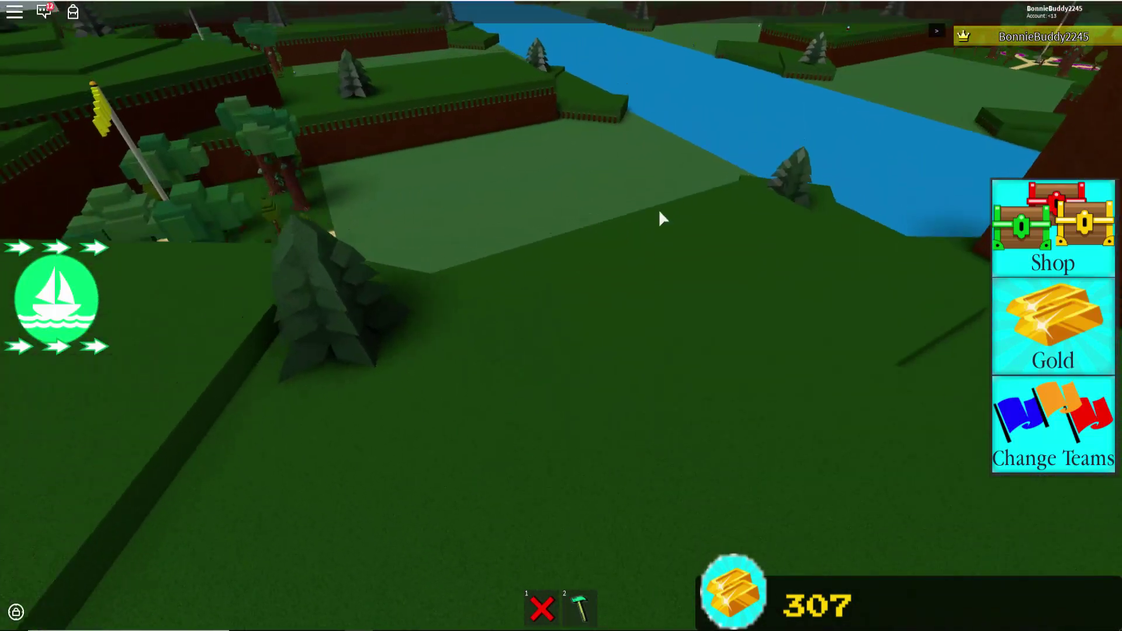
key("Left")
key("Left")
key("Left")
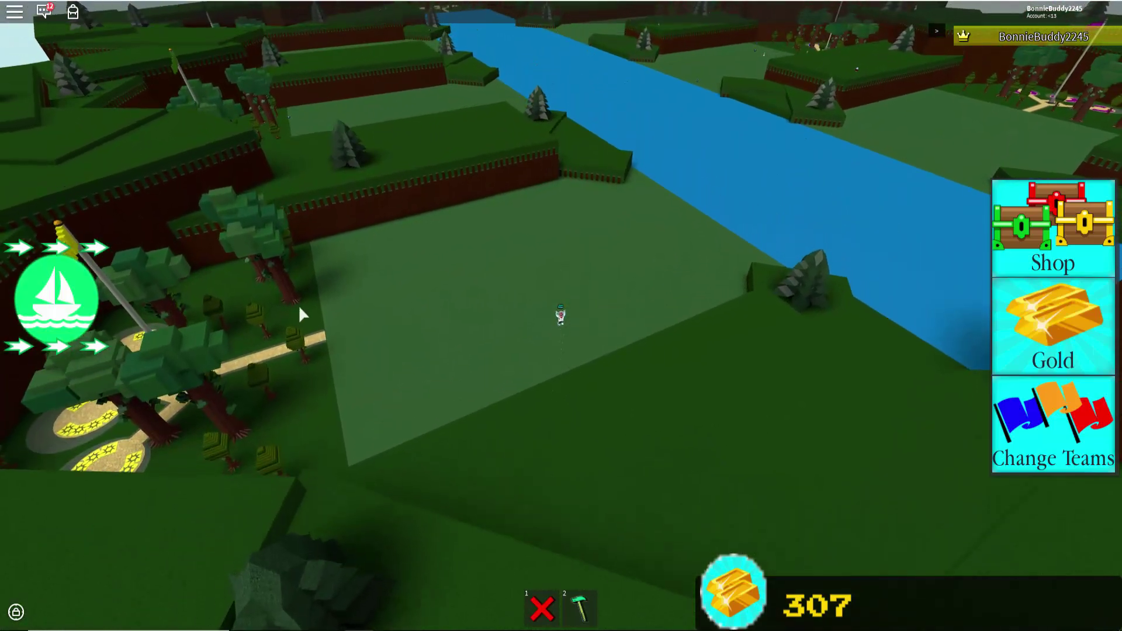
scroll(631, 354, "up", 5)
scroll(630, 363, "down", 5)
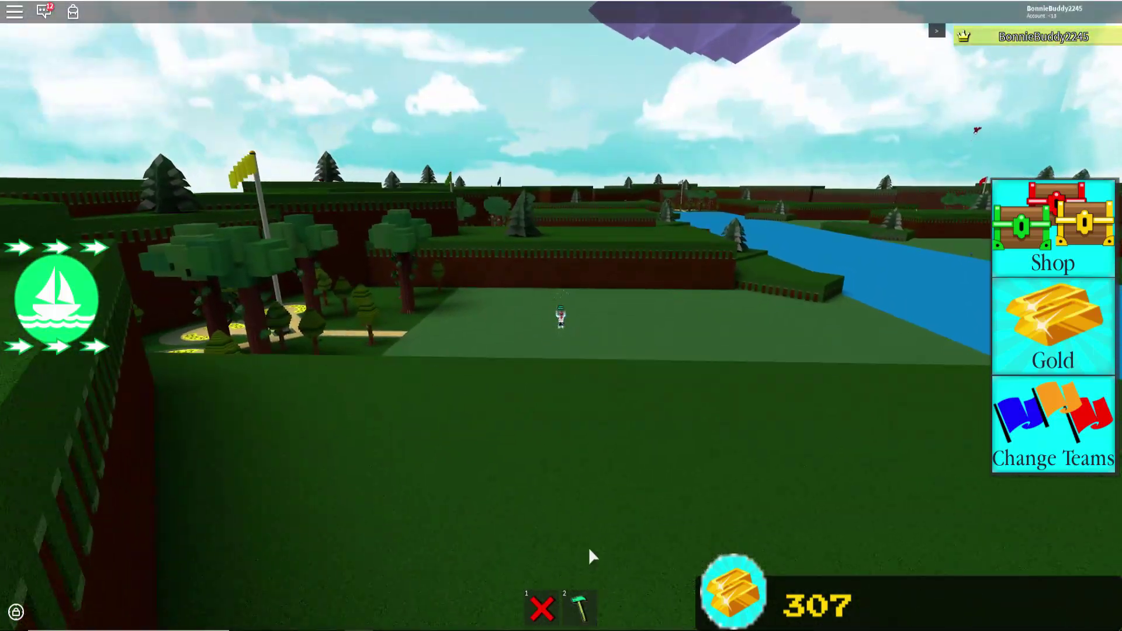
key("2")
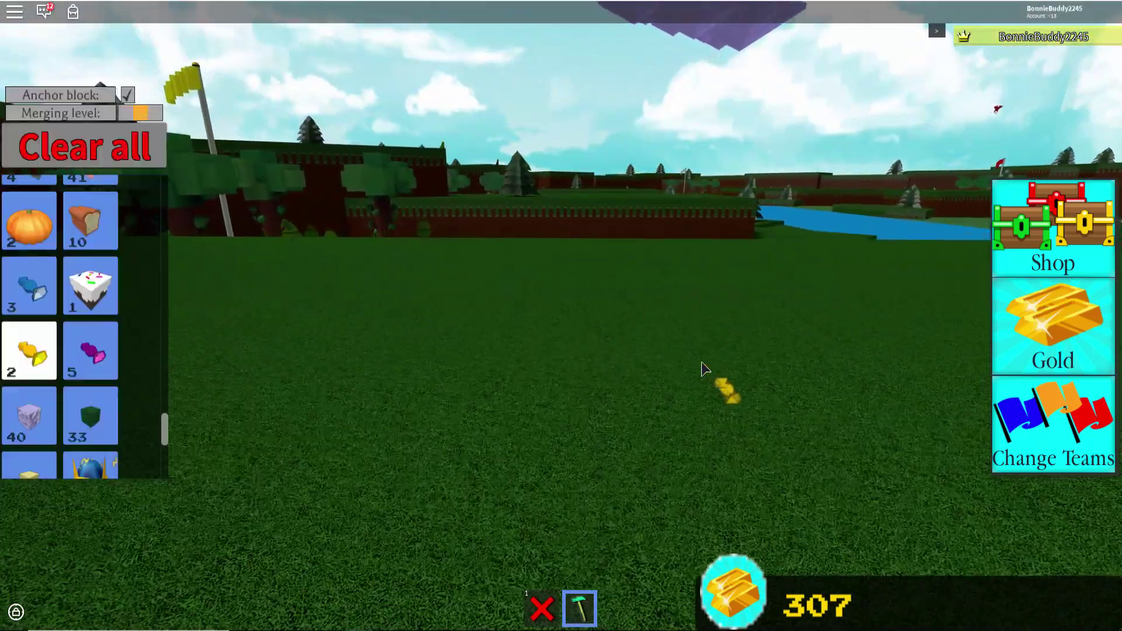
key("w")
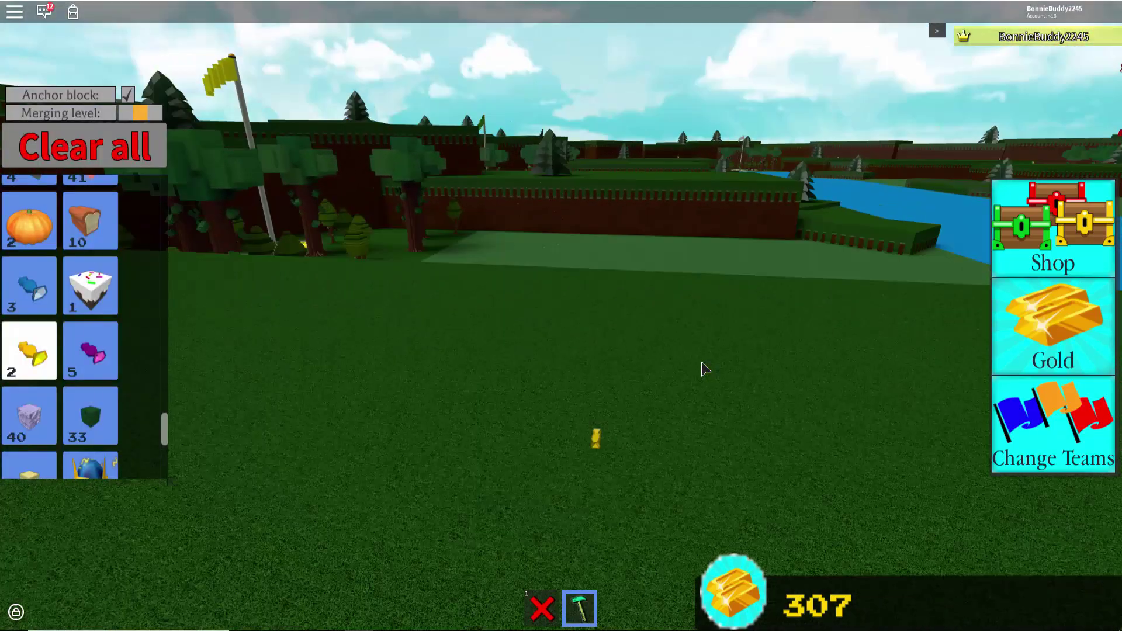
Close the block inventory and load saved build slot C 'Attack' from the Shop's saved builds tab.
key("2")
left_click(1072, 249)
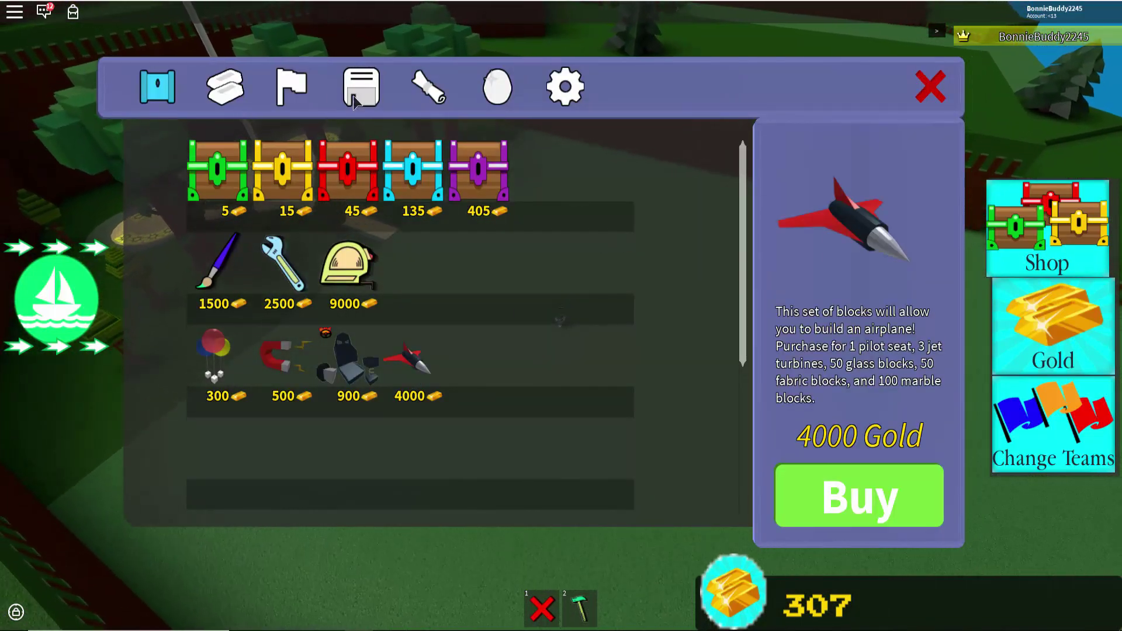
left_click(216, 95)
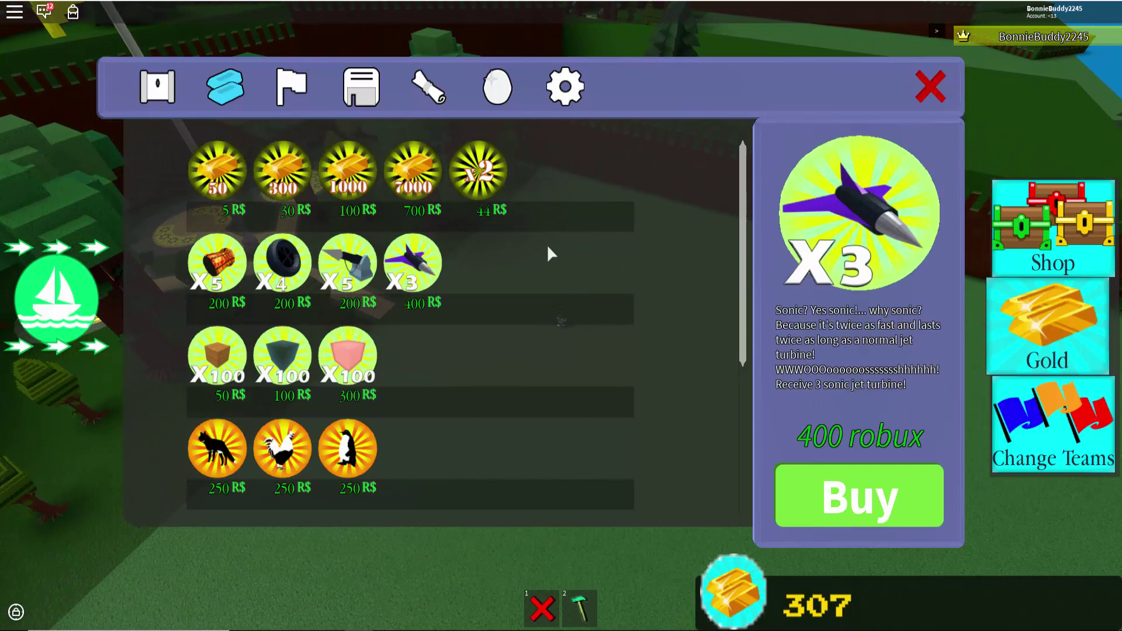
left_click(355, 92)
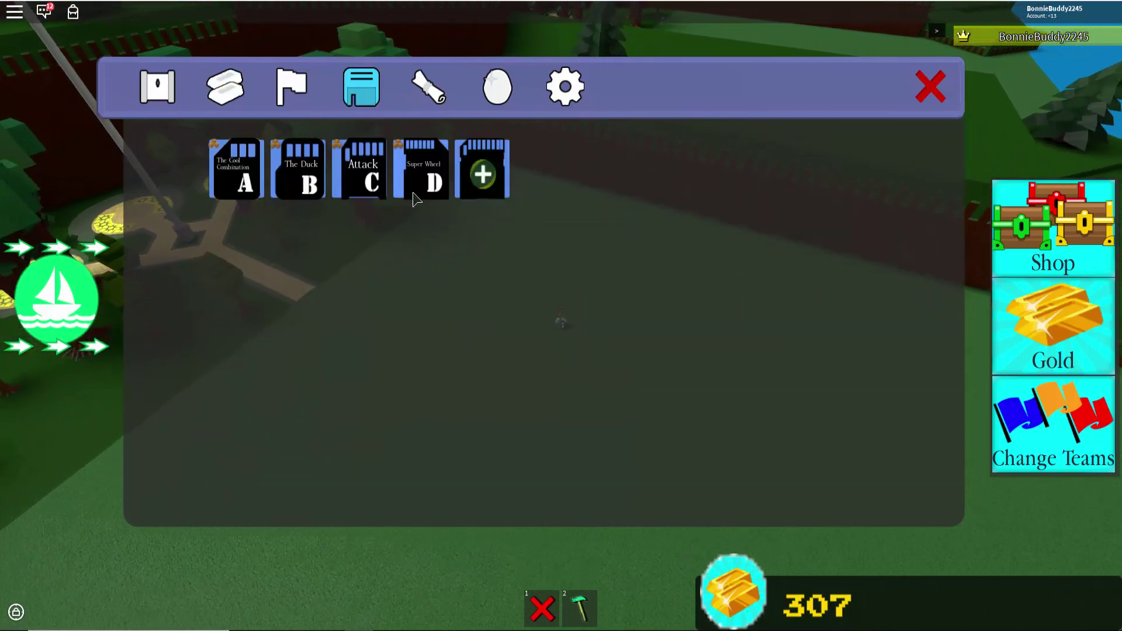
left_click(360, 196)
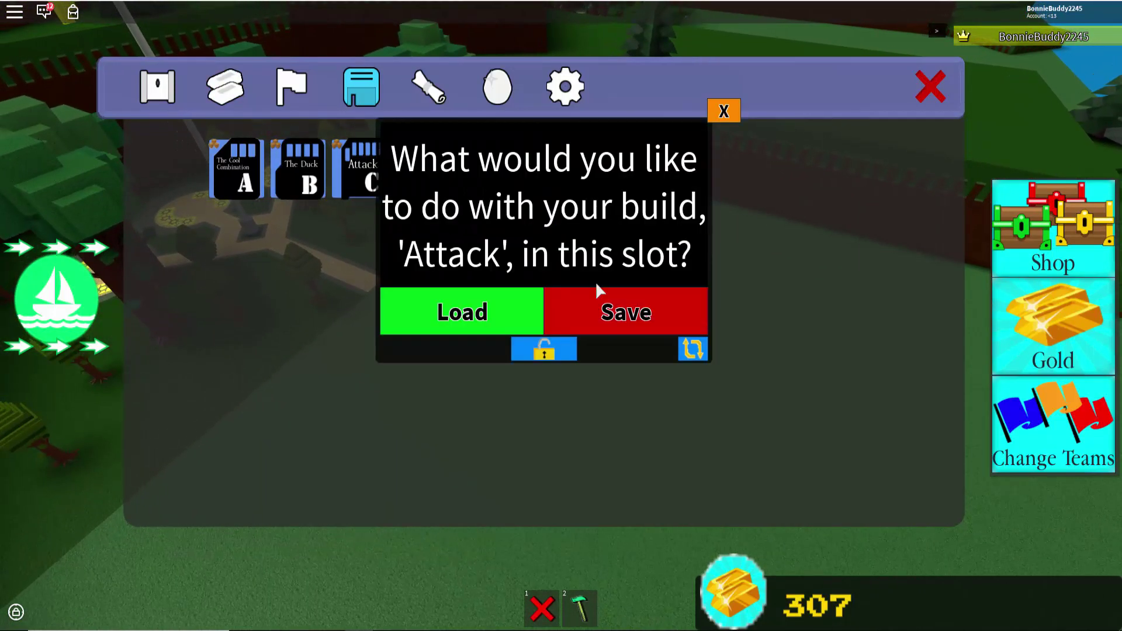
left_click(509, 318)
Confirm loading the 'Attack' boat onto the plot.
left_click(550, 403)
left_click(926, 94)
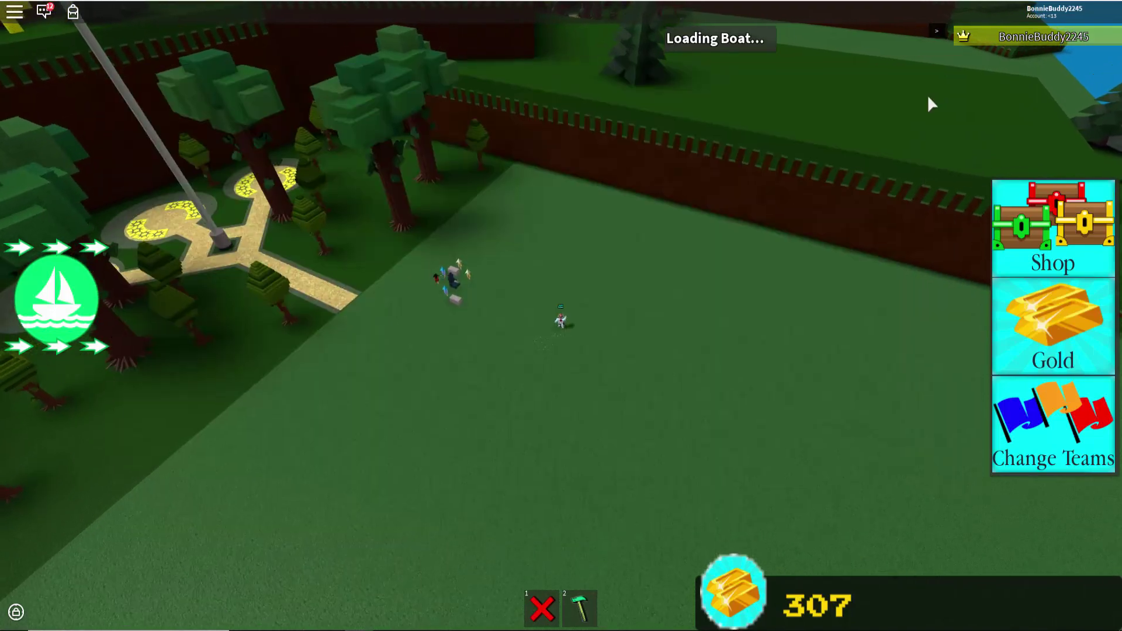
scroll(710, 131, "up", 5)
key("Left")
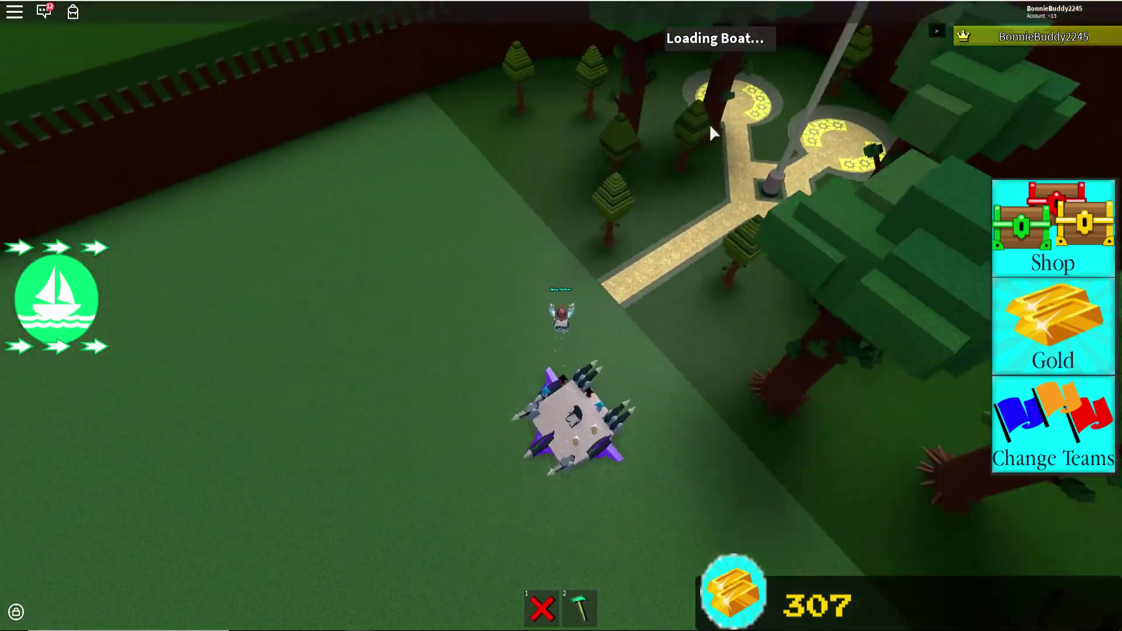
Launch the 'Attack' boat onto the water and confirm Yes.
key("Page_Down")
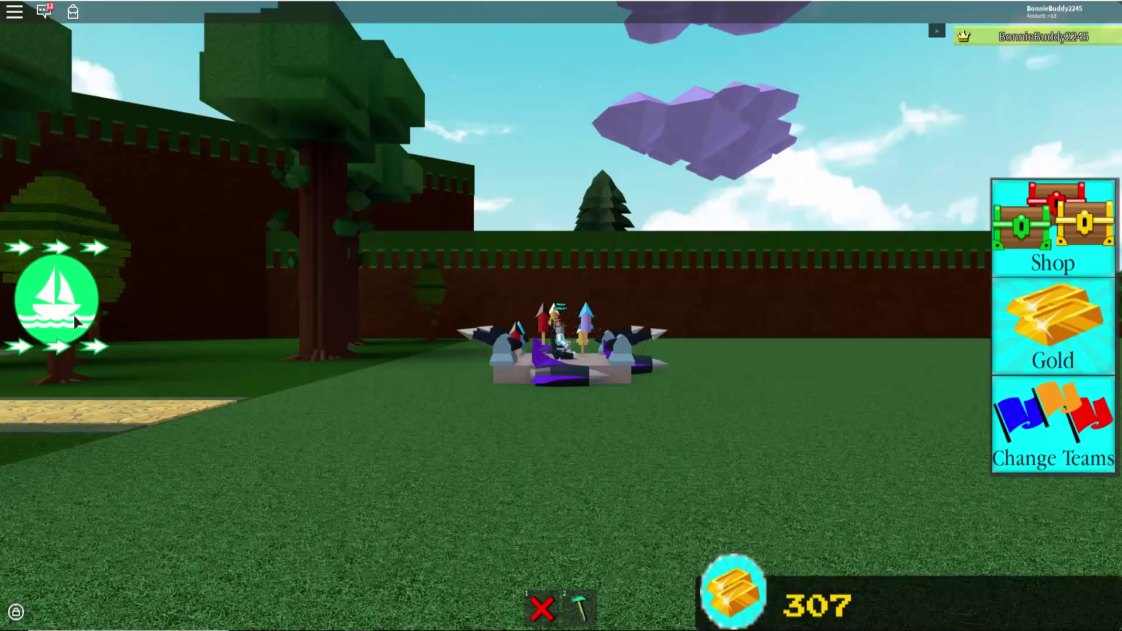
left_click(77, 322)
left_click(360, 442)
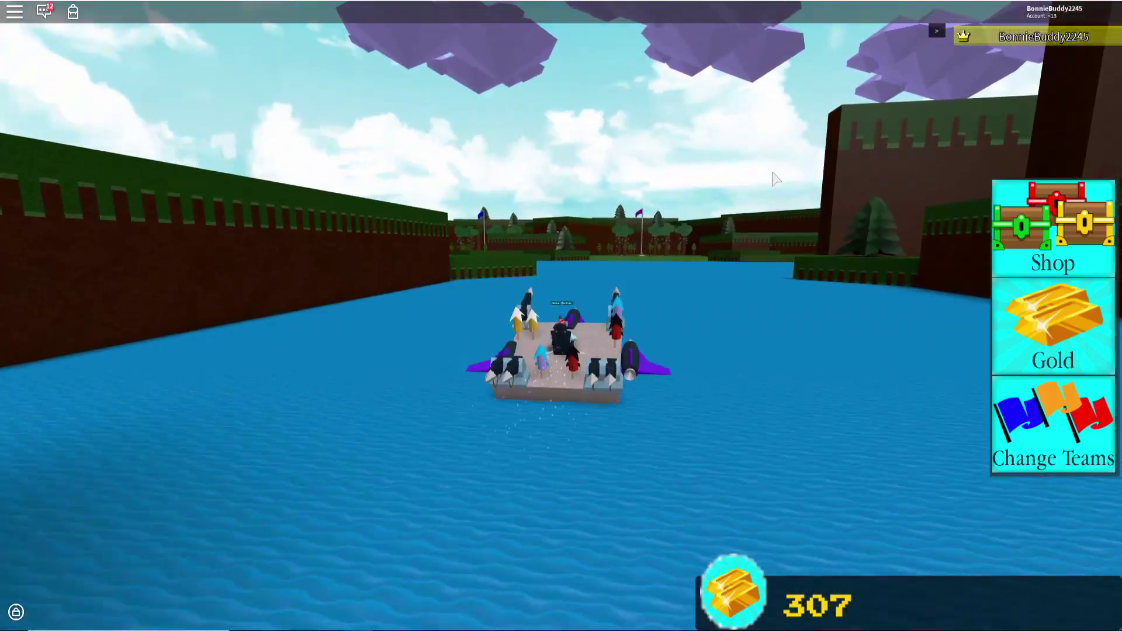